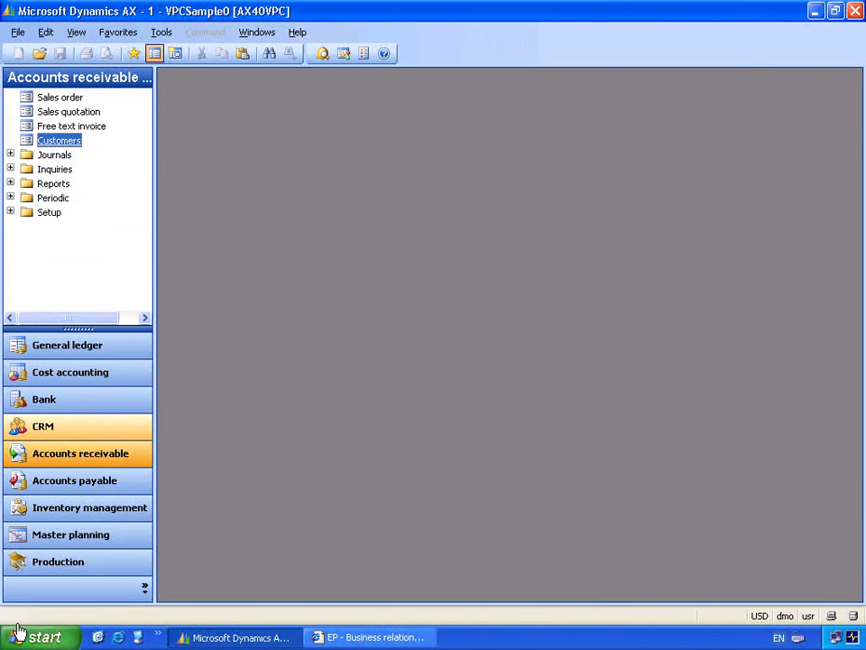
Switch to the Enterprise Portal in Internet Explorer and open its Sales page.
left_click(418, 638)
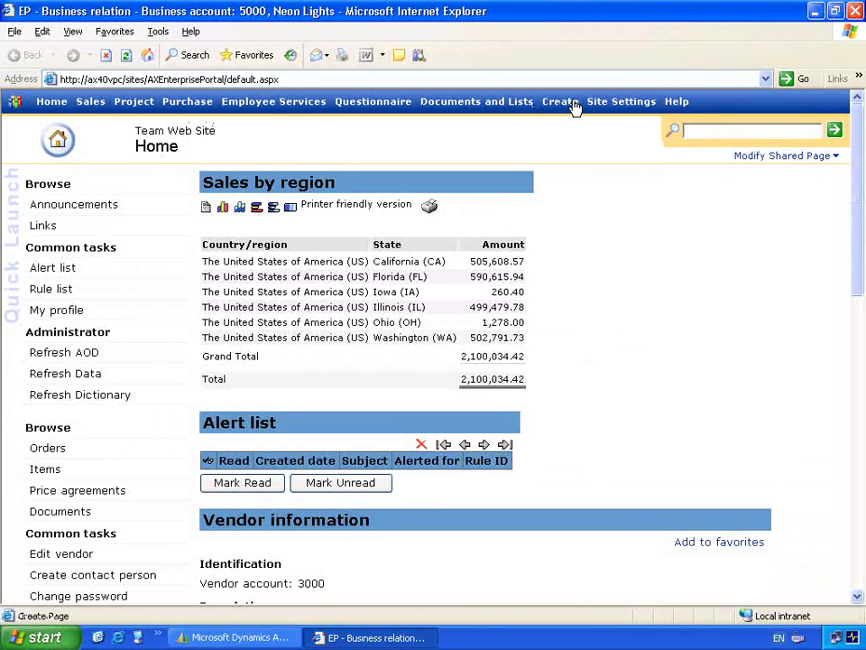
left_click(90, 103)
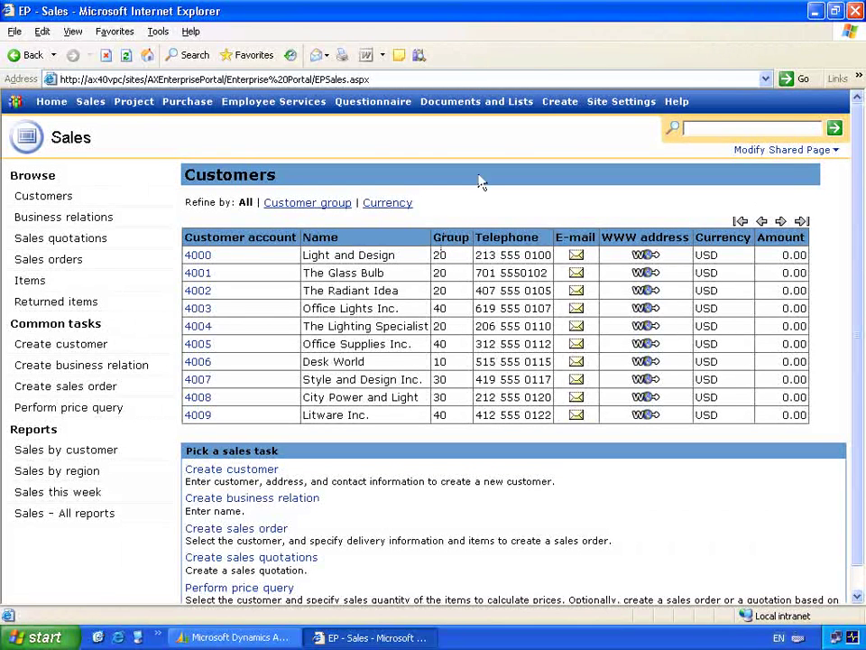
Create a Web Part Page named AX40 with the Header, Left Column, Body layout, saved in the Sales Documents library.
left_click(547, 109)
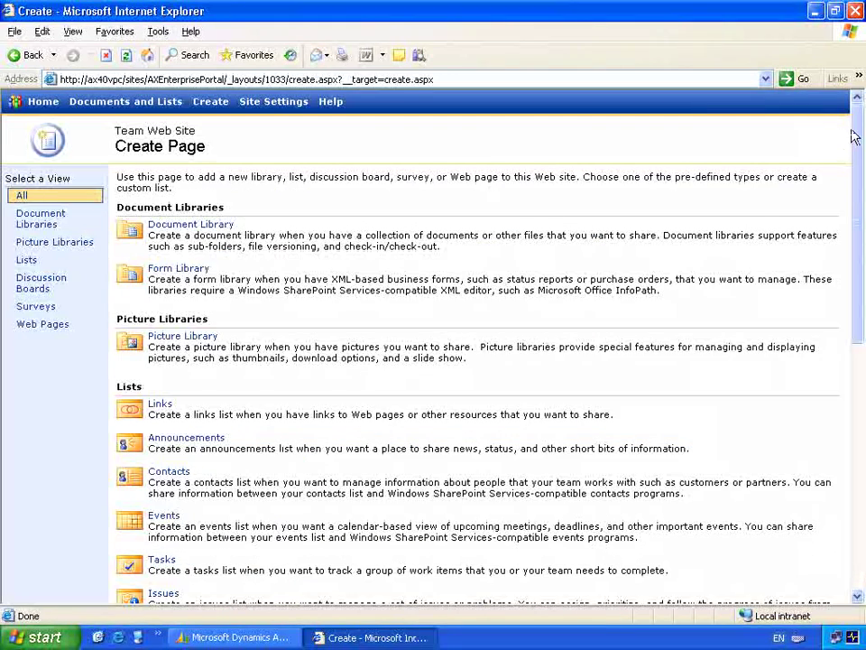
left_click_drag(854, 135, 853, 153)
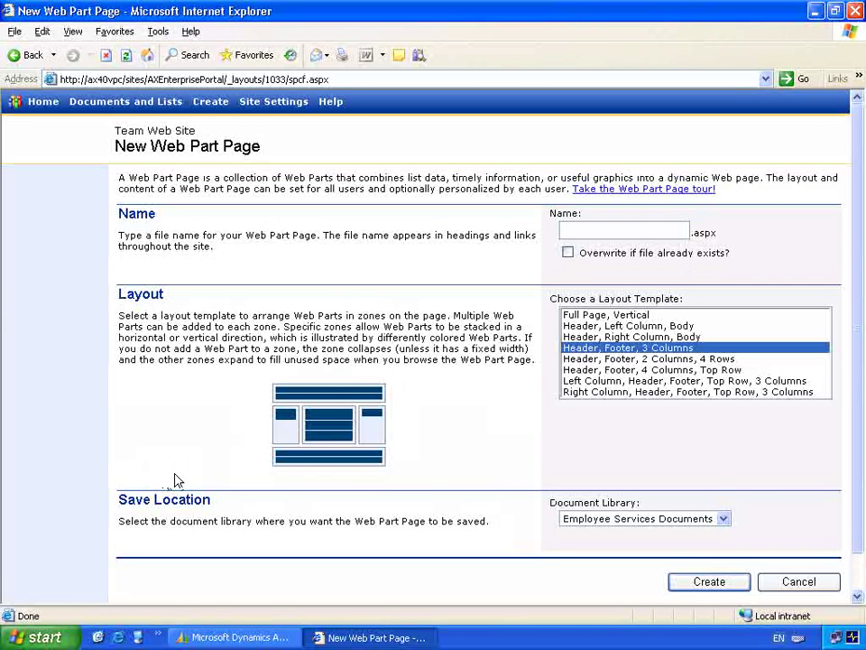
left_click(579, 228)
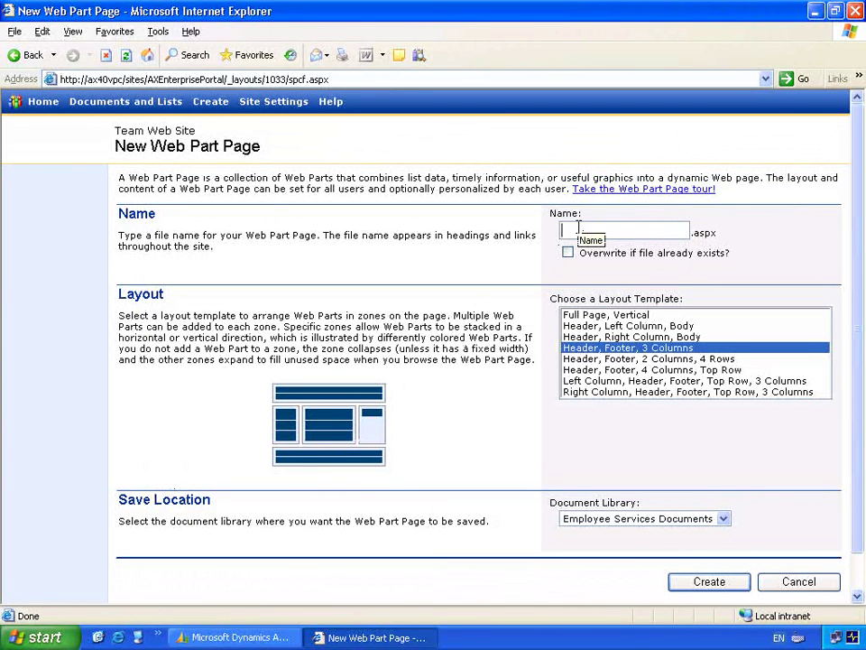
type("Ax40")
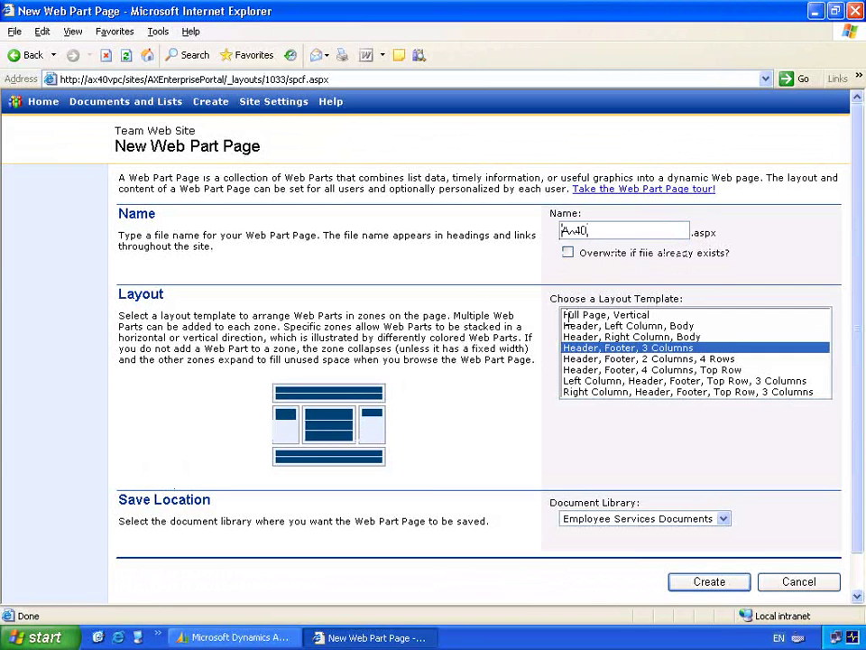
left_click(574, 337)
left_click(573, 326)
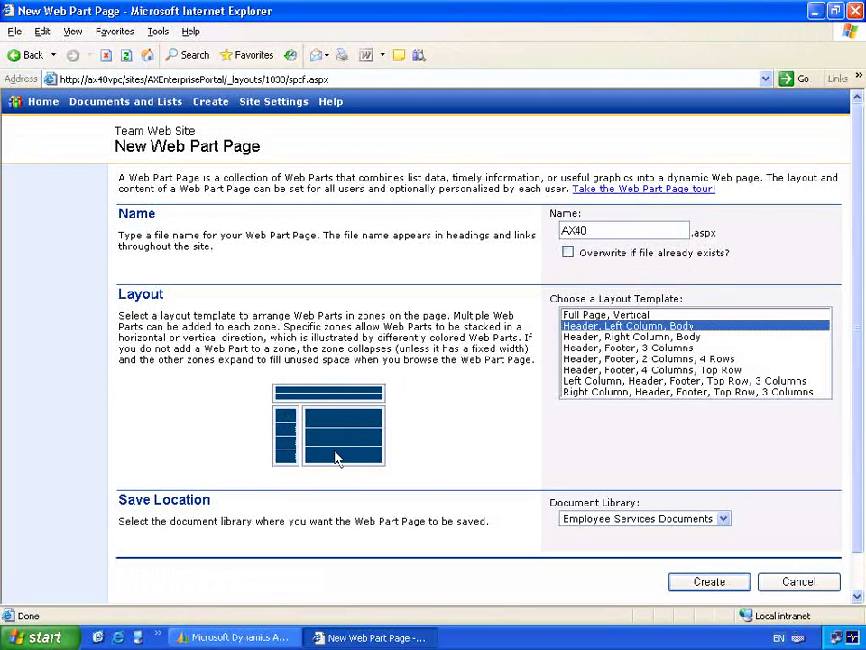
left_click(569, 519)
left_click(572, 580)
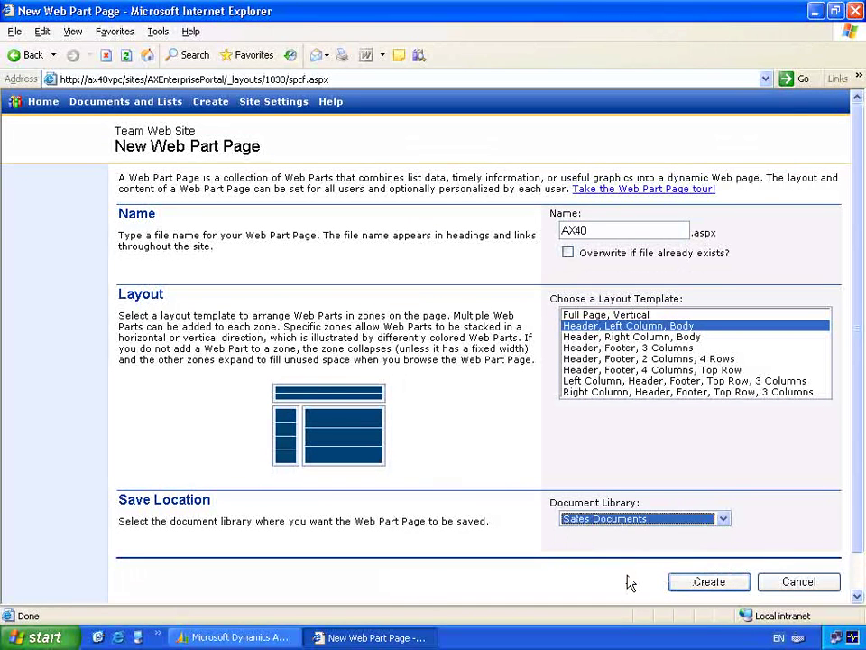
left_click(692, 585)
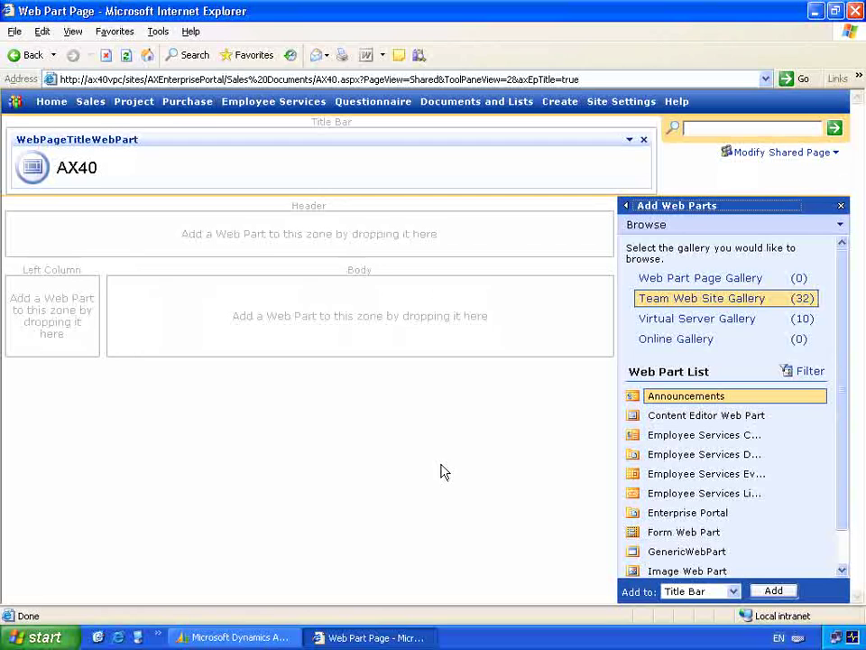
From the Virtual Server Gallery, add a Web Menu Web Part to the Left Column zone and a Web Form Web Part to the Body zone.
left_click(668, 325)
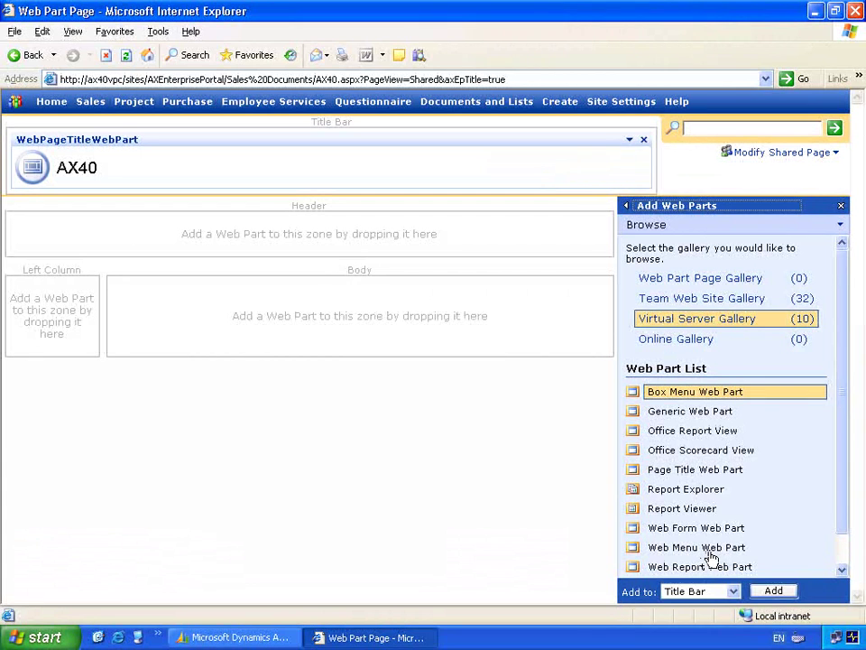
left_click_drag(710, 551, 65, 316)
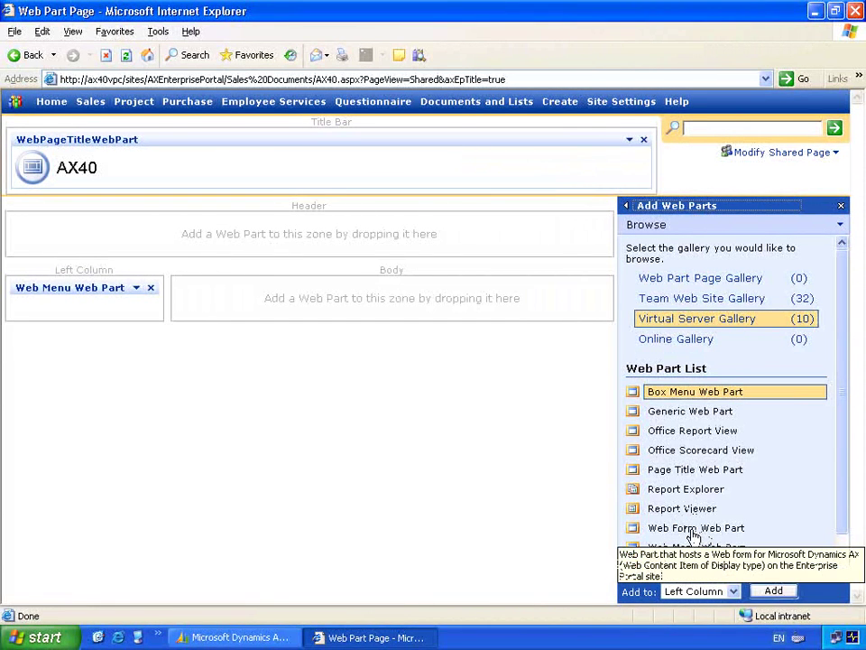
left_click_drag(695, 535, 374, 301)
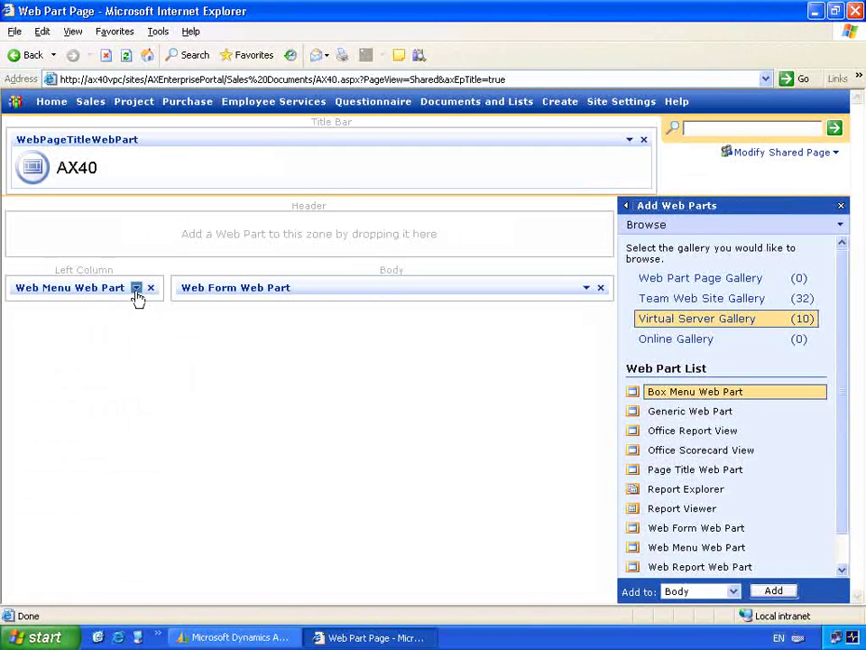
Configure the Web Menu Web Part with WebMenuLayout Vertical and WebMenuName EPSalesHome, and apply the changes.
left_click(136, 289)
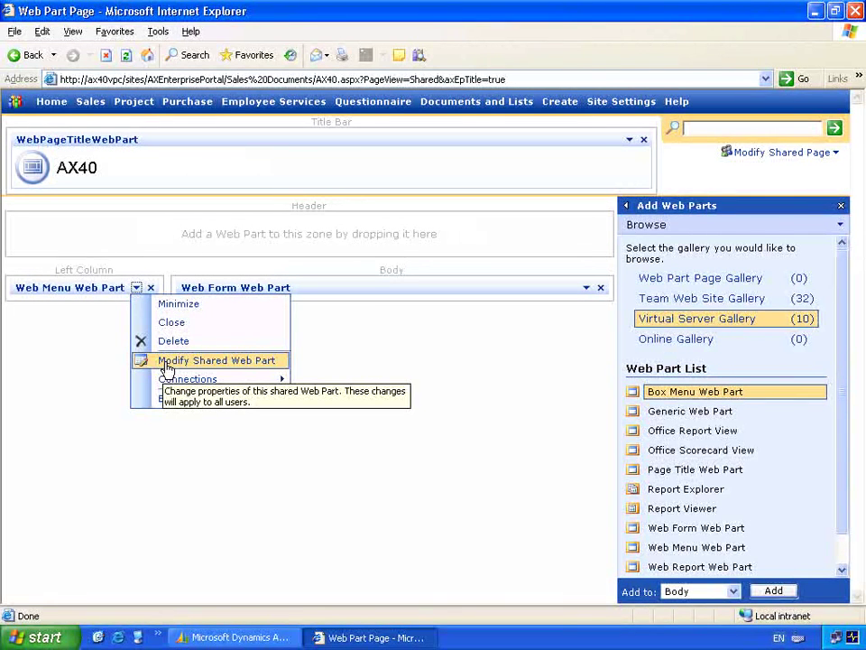
left_click(166, 363)
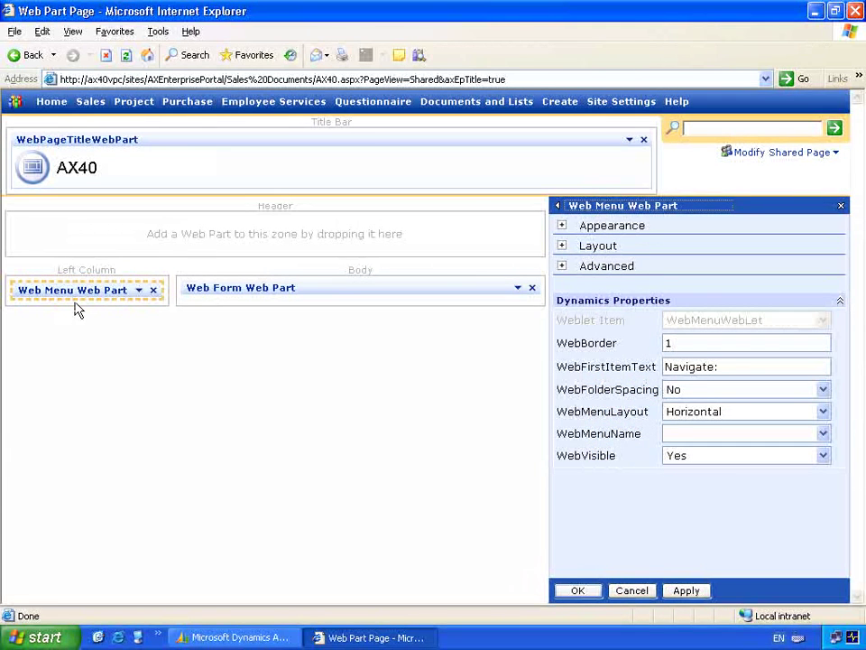
left_click(824, 411)
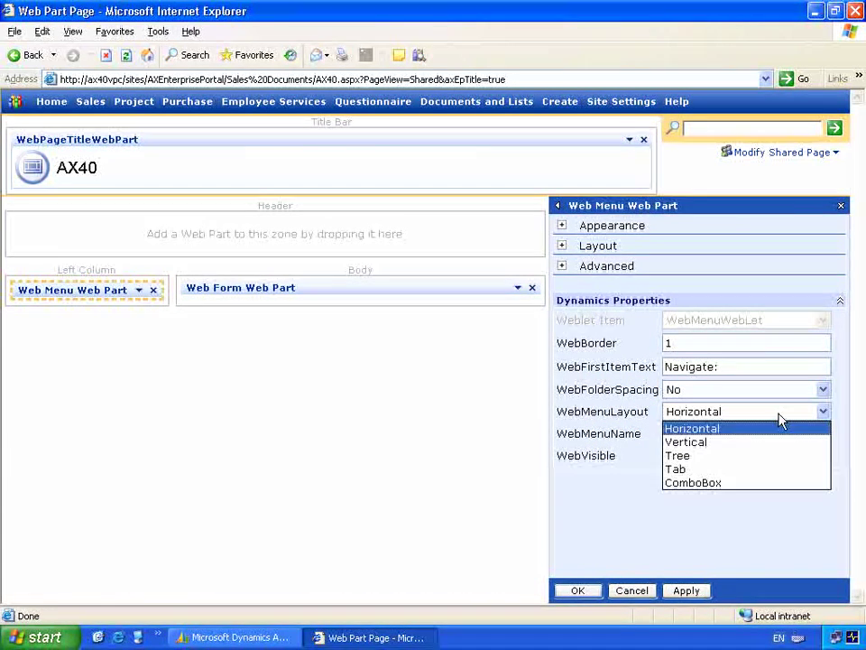
left_click(731, 446)
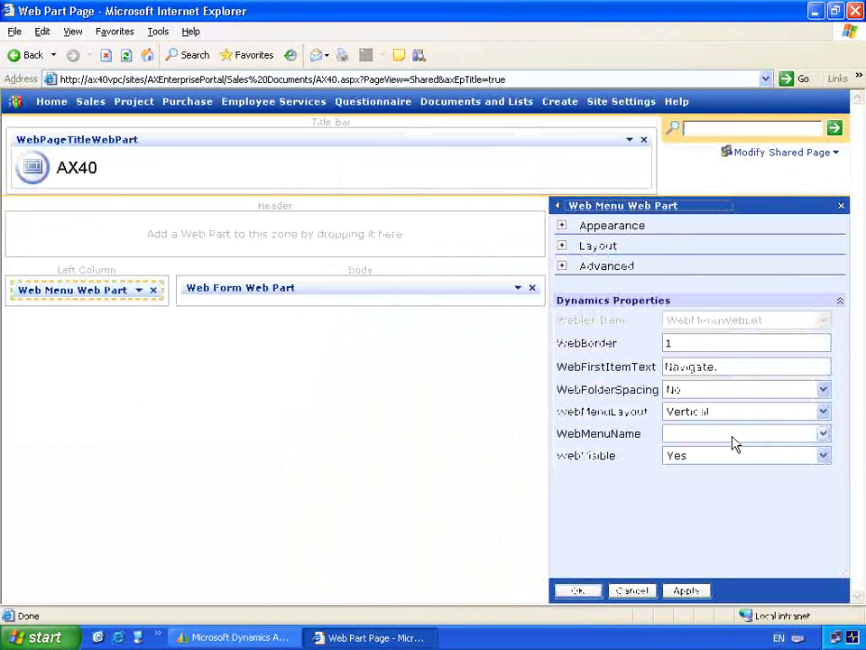
left_click(732, 442)
left_click_drag(824, 97, 824, 183)
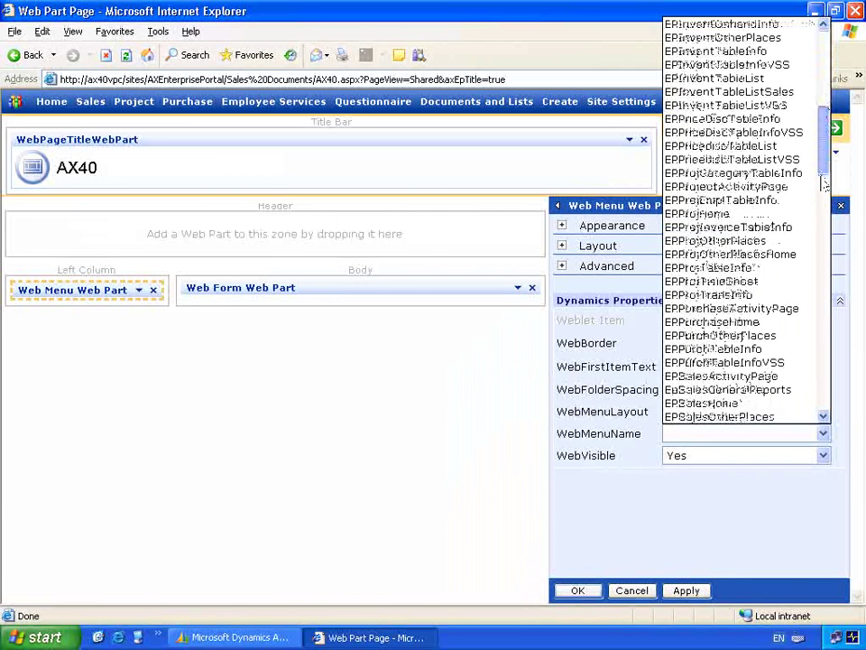
left_click(702, 403)
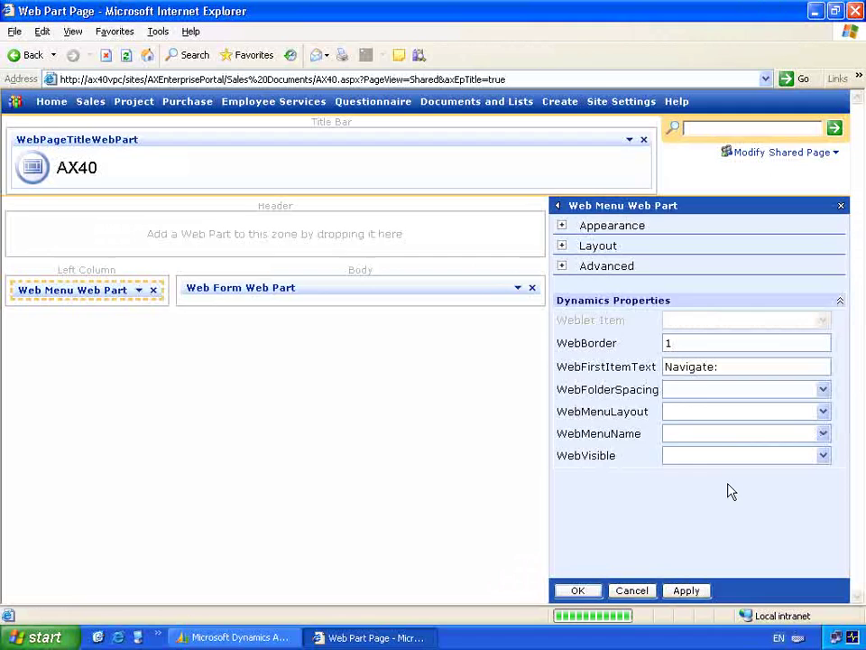
left_click(690, 591)
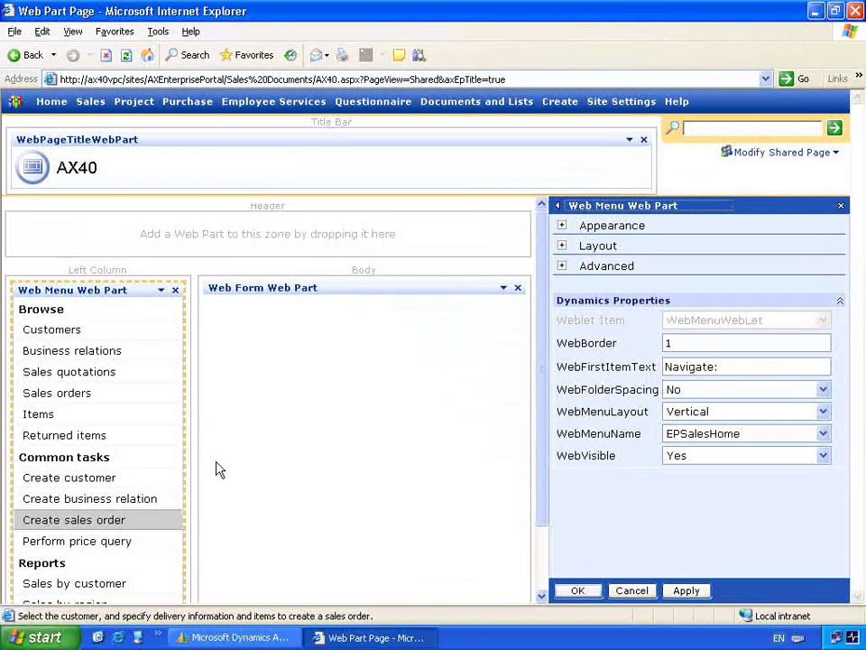
Set the Web Form Web Part's WebDisplayContentItemName to EPCustTableList, apply it and finish editing the page.
left_click(502, 287)
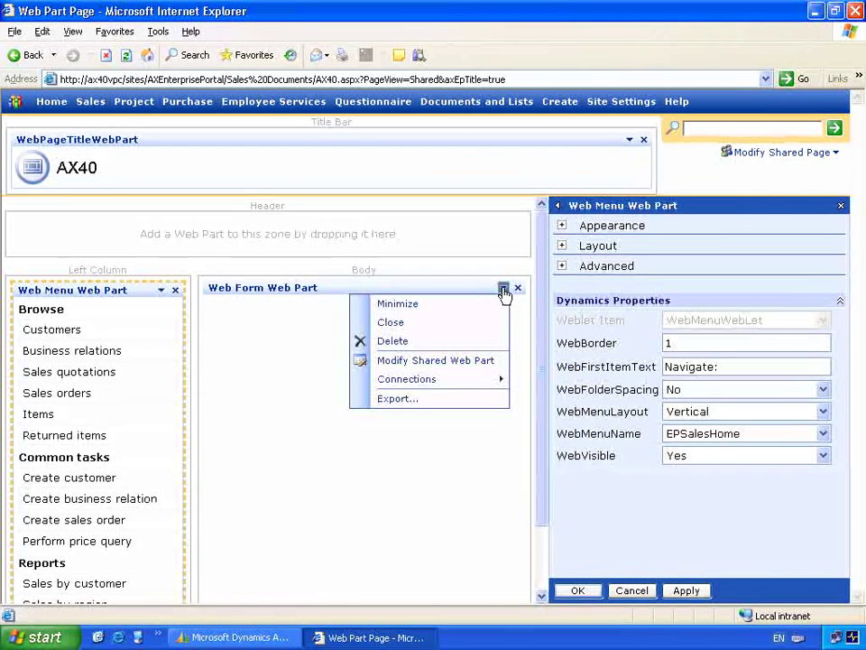
left_click(485, 361)
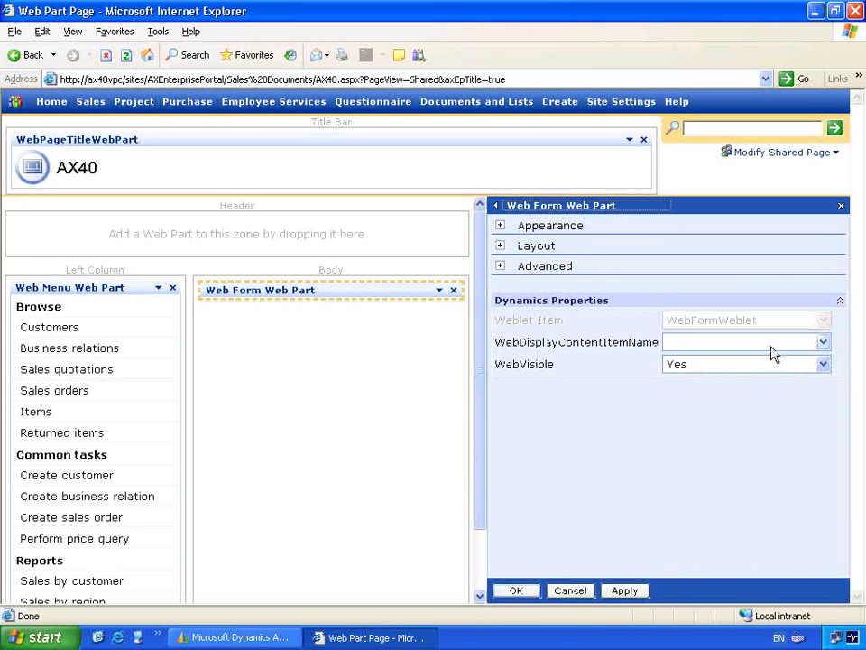
left_click(823, 343)
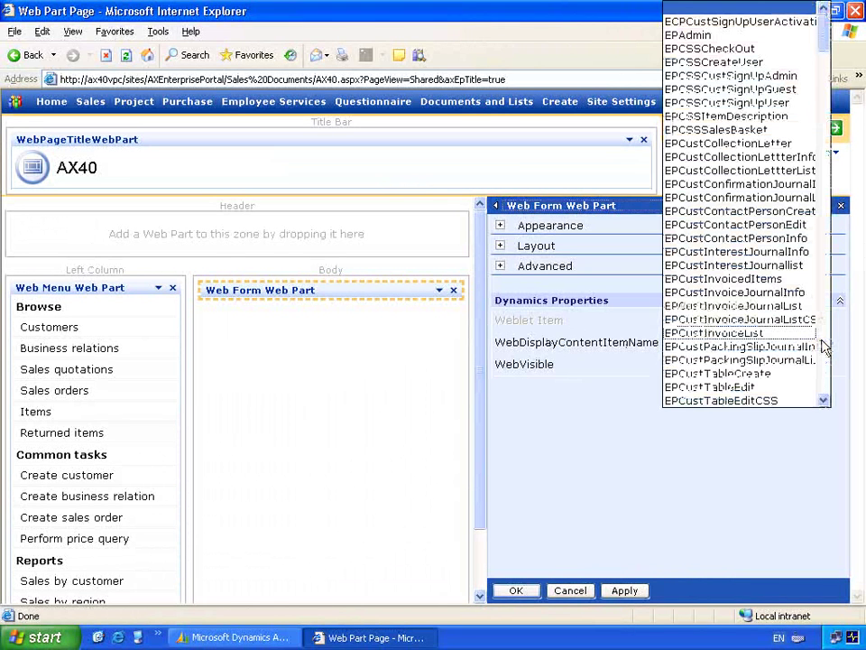
scroll(823, 347, "down", 8)
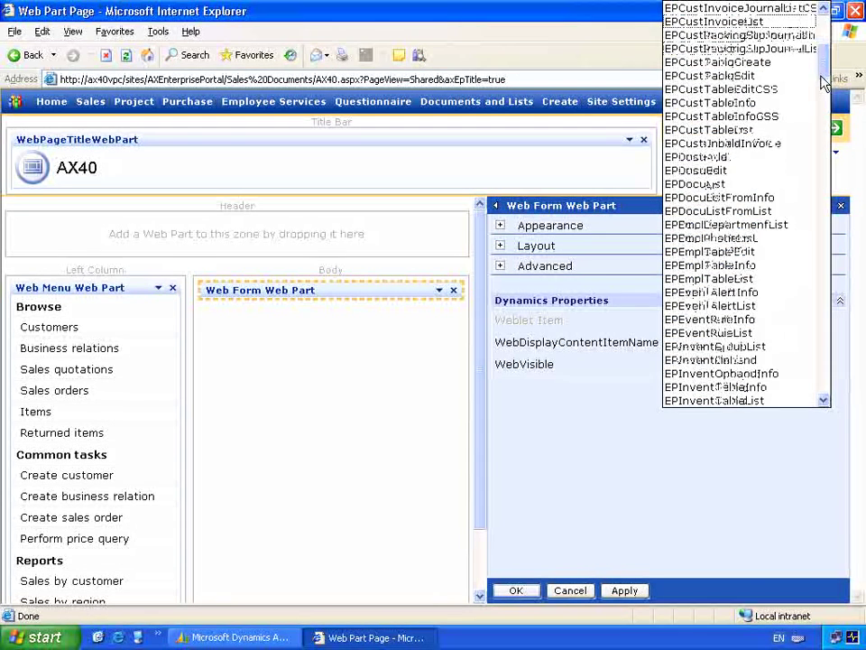
left_click(756, 135)
left_click(636, 589)
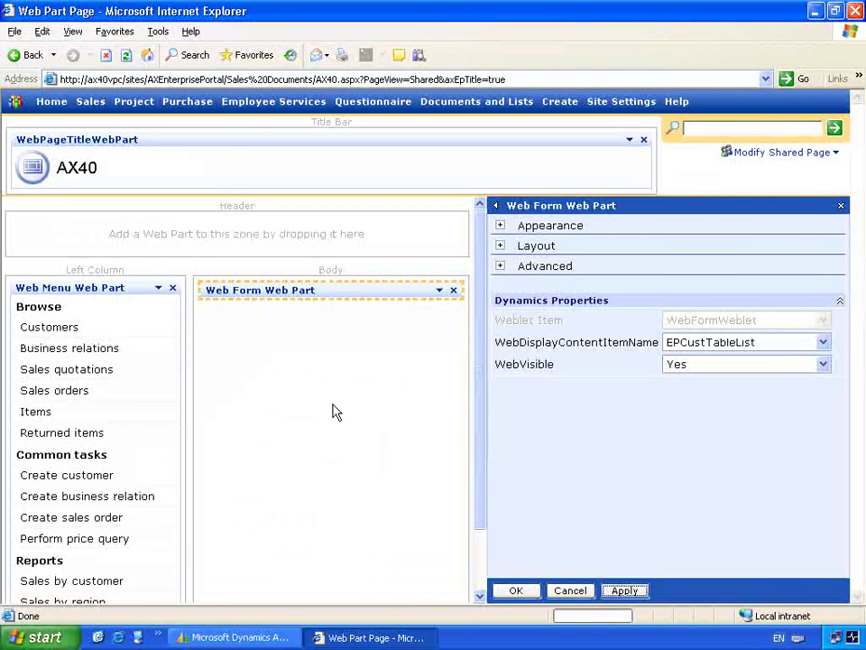
left_click(522, 592)
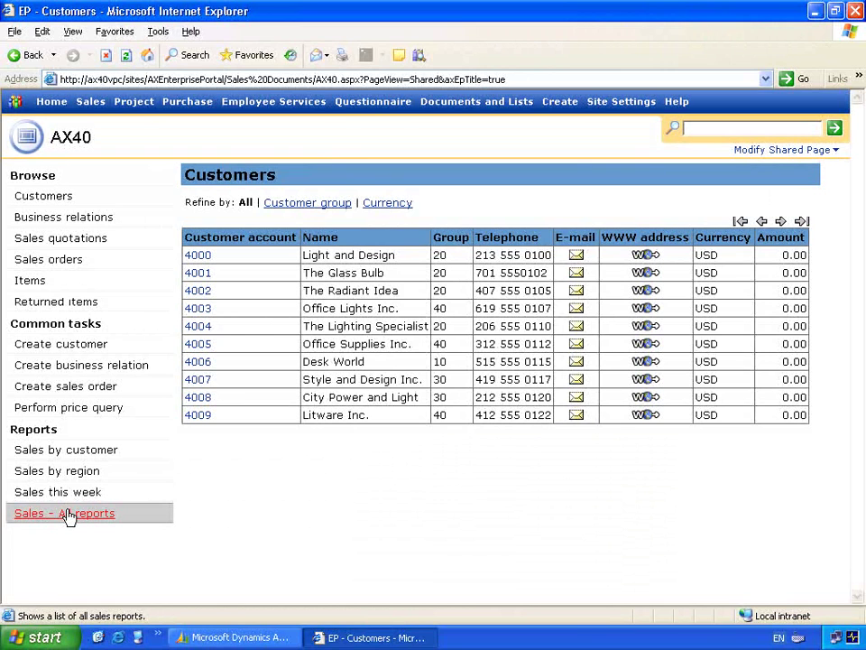
Add the Report Viewer web part from the Virtual Server Gallery to the Body zone, below the customer list.
left_click(68, 513)
left_click(794, 150)
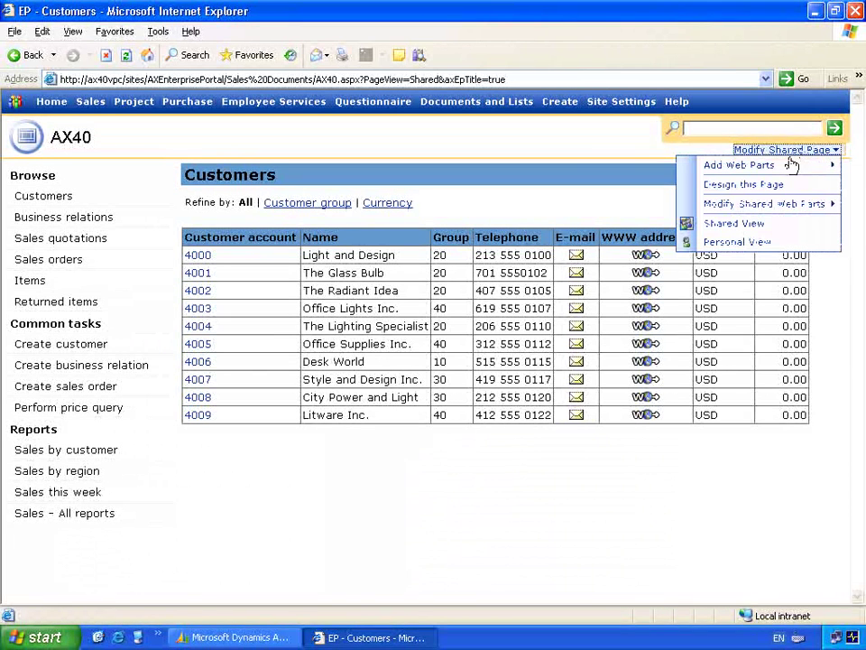
mouse_move(788, 167)
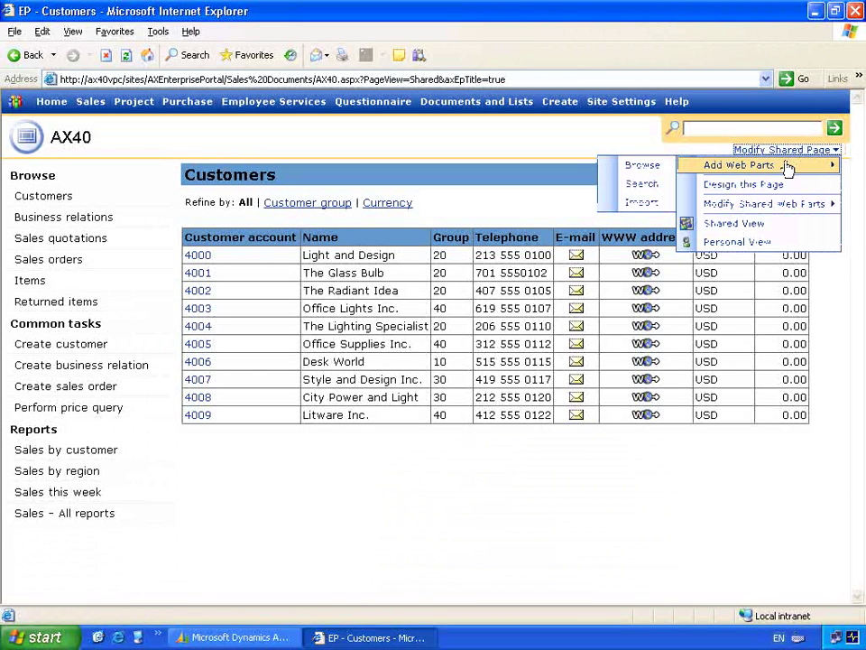
left_click(654, 169)
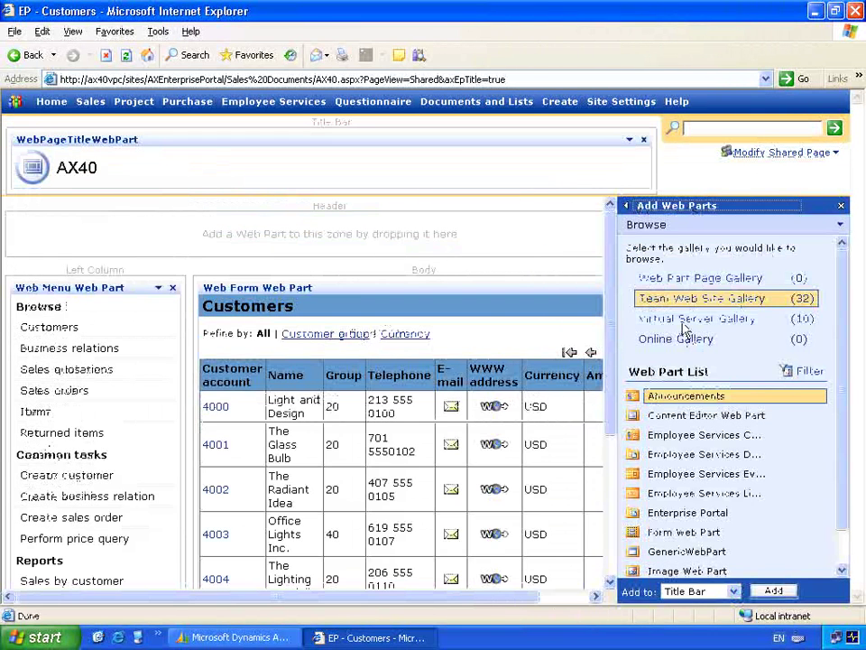
left_click(684, 320)
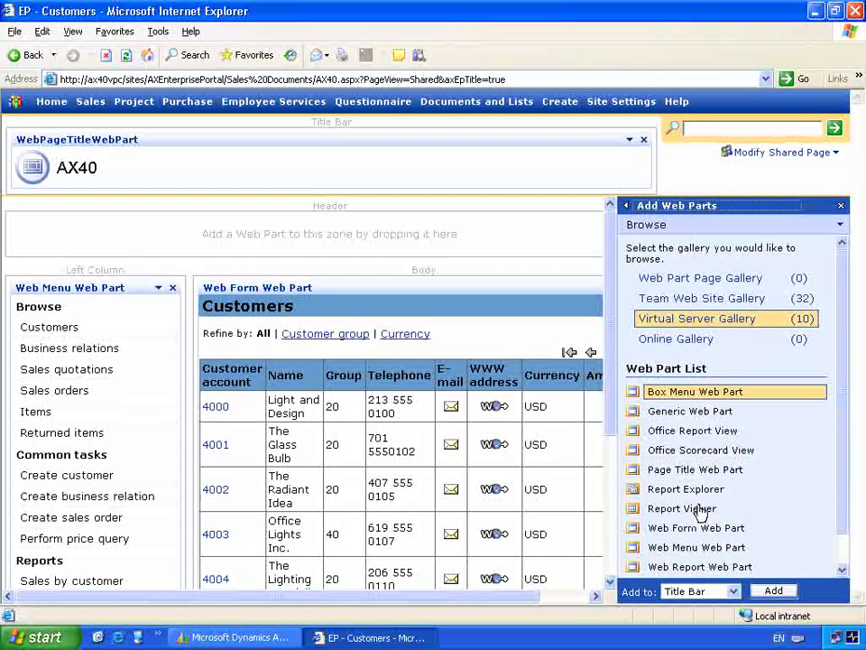
mouse_move(698, 514)
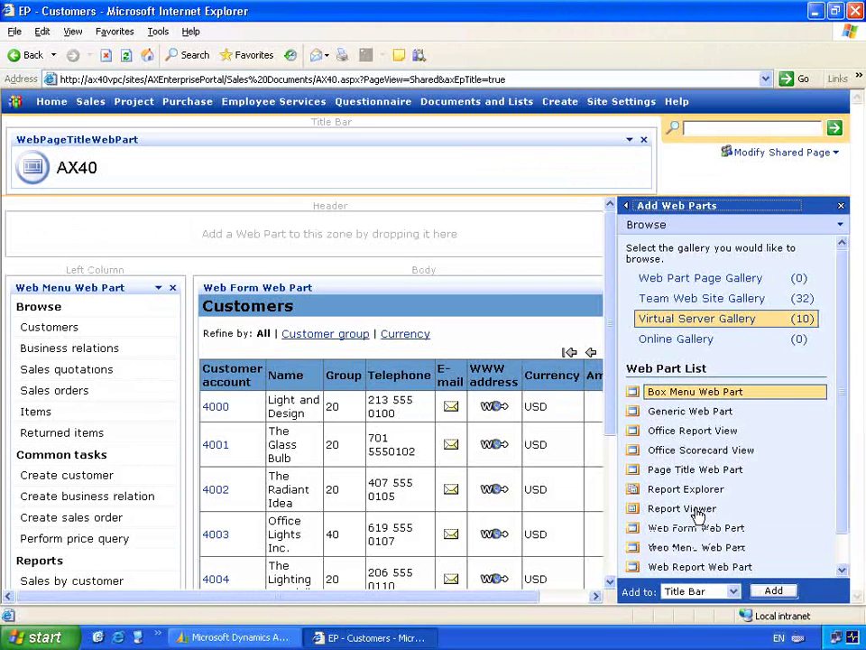
left_click_drag(698, 514, 452, 578)
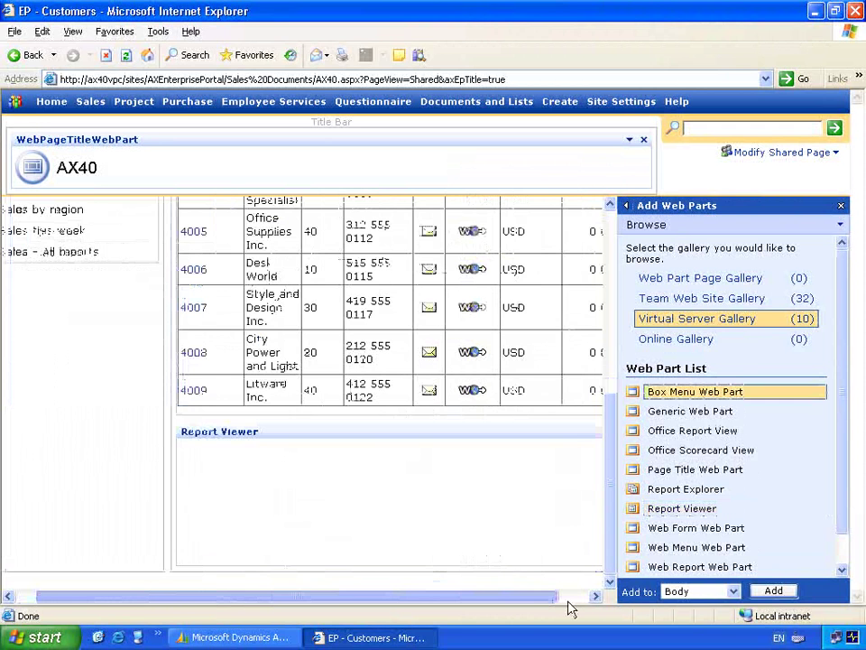
left_click(571, 432)
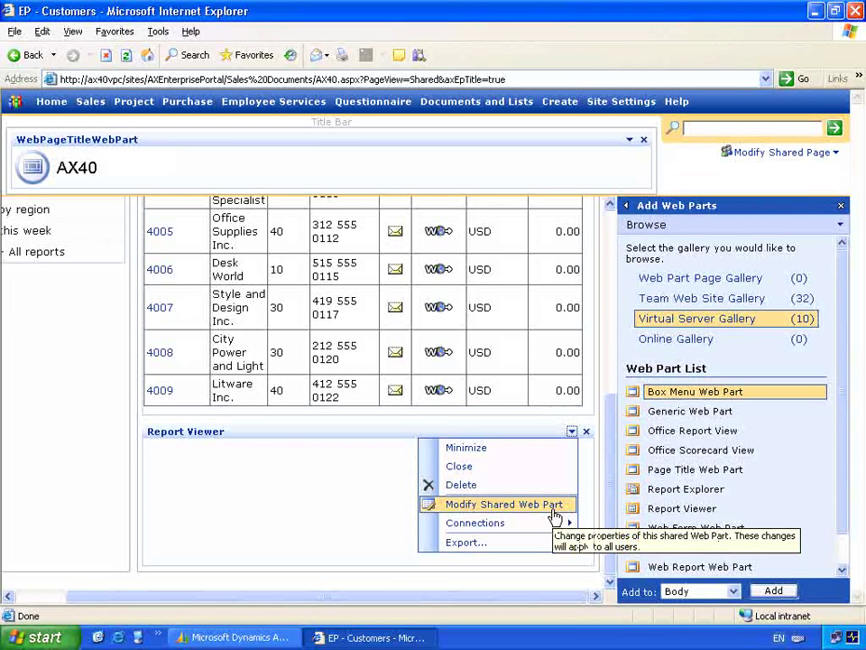
left_click(505, 504)
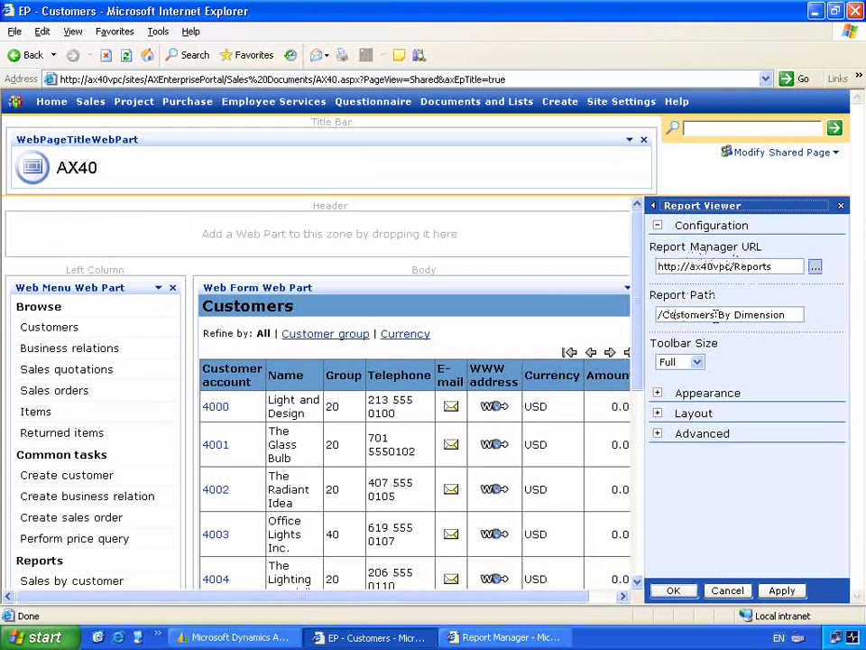
left_click(659, 395)
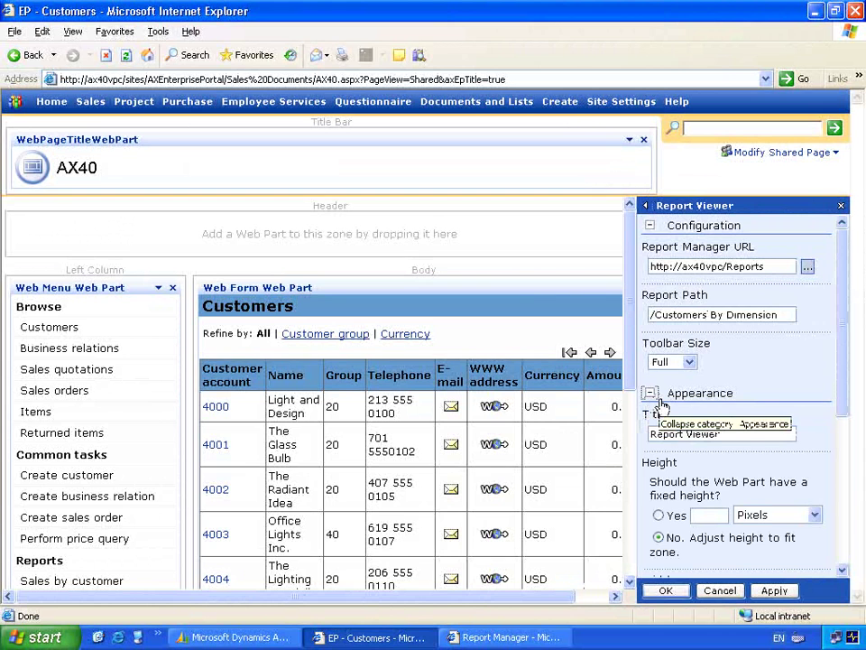
scroll(831, 441, "down", 2)
left_click(665, 422)
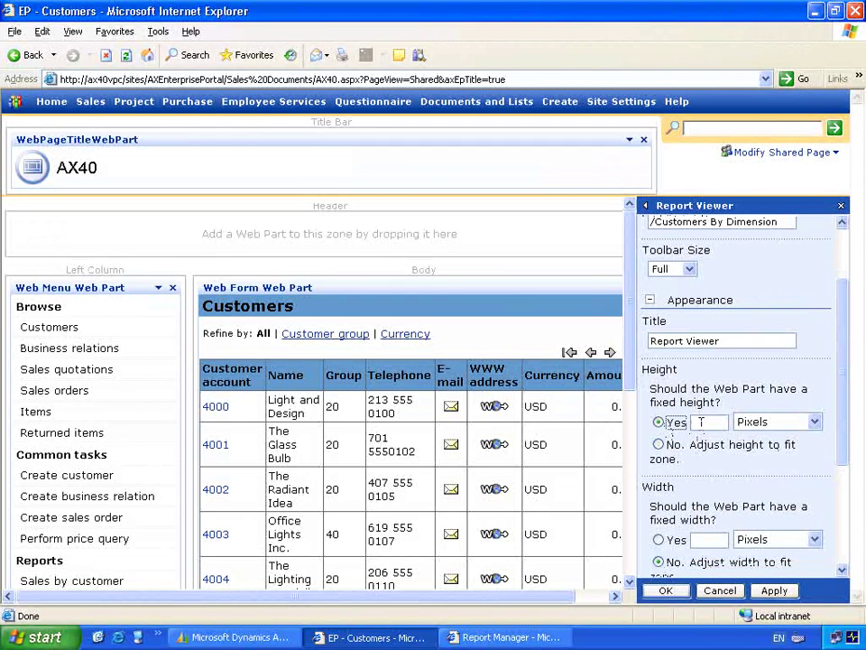
left_click(701, 421)
type("30")
key("Tab")
key("c")
left_click(665, 590)
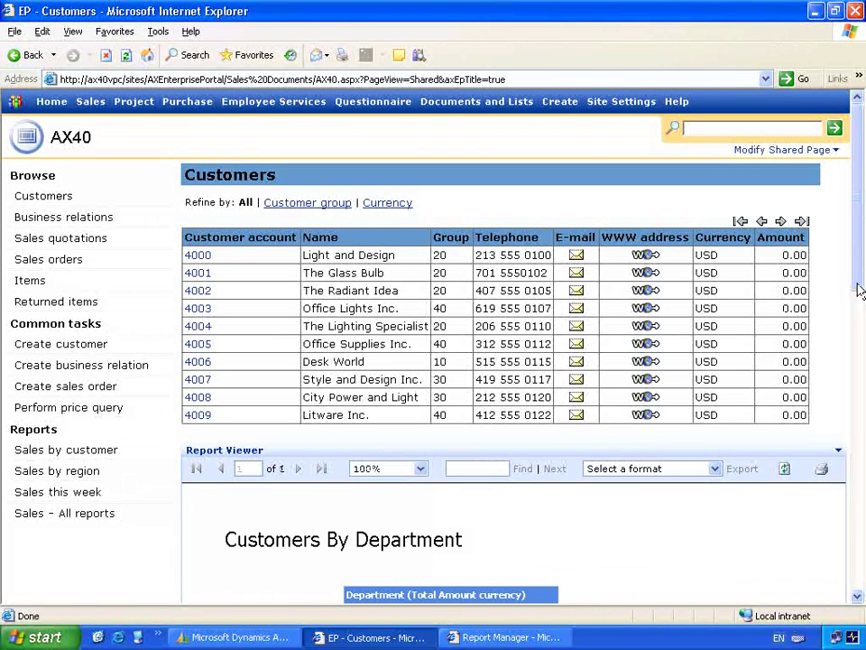
Review the Customers By Department report in the Report Viewer on the AX40 page.
left_click_drag(857, 290, 859, 298)
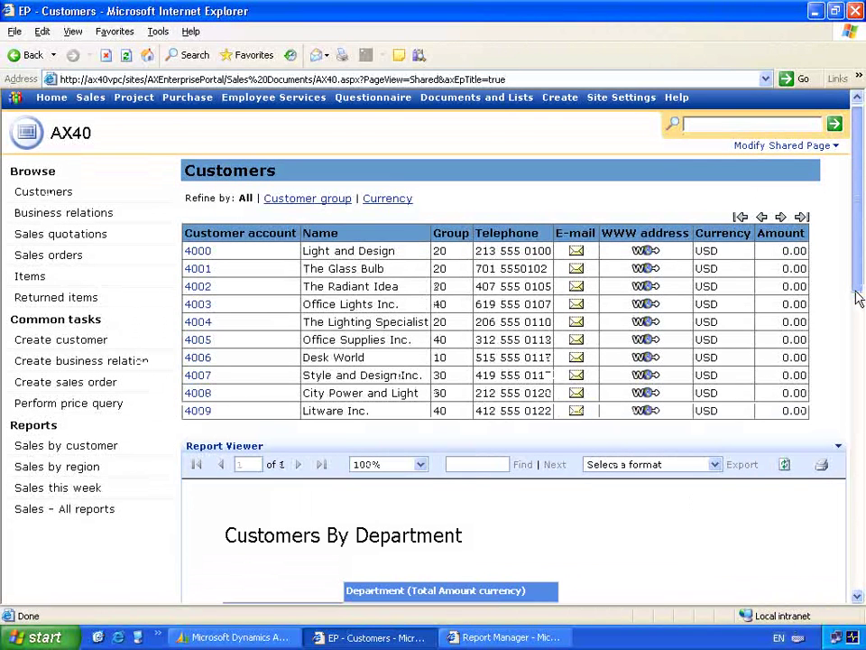
scroll(859, 297, "down", 3)
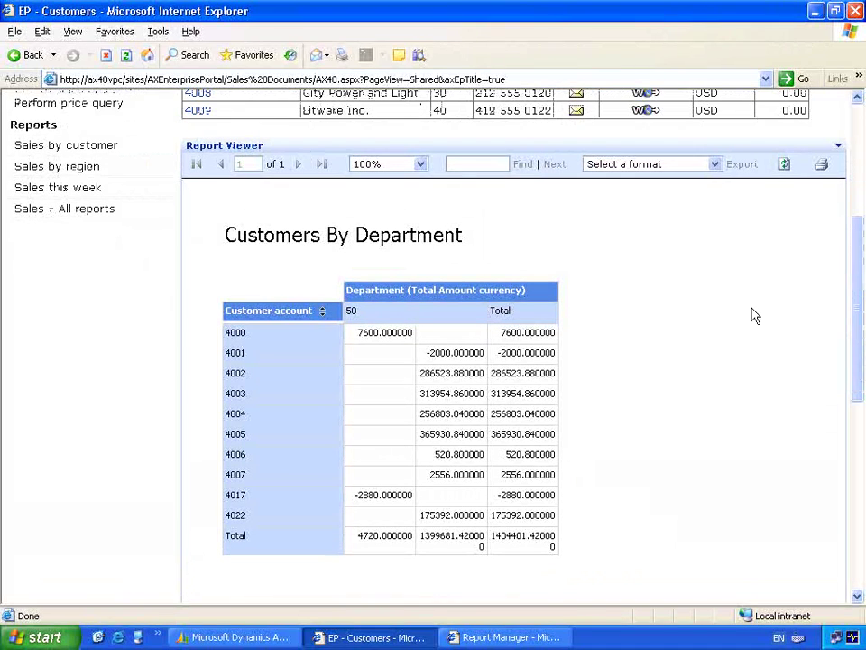